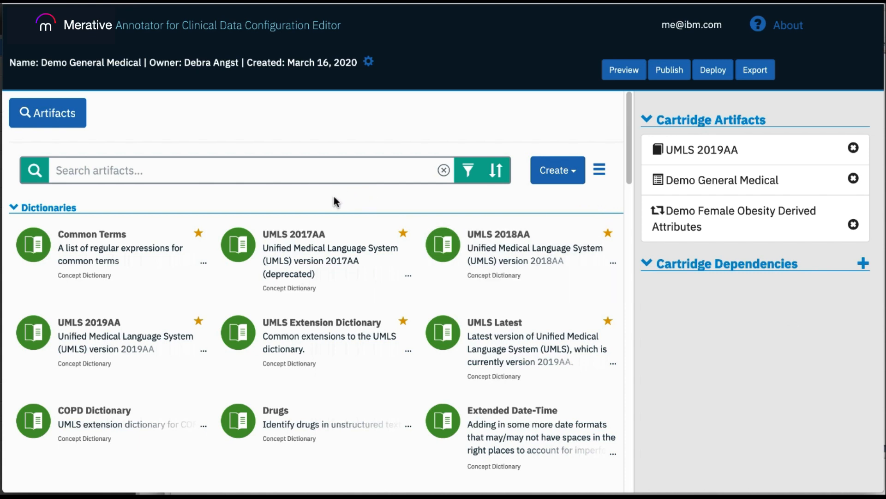
Step: Browse the artifact categories, expanding and collapsing each down to Derived Clinical Attributes
left_click(14, 210)
left_click(15, 236)
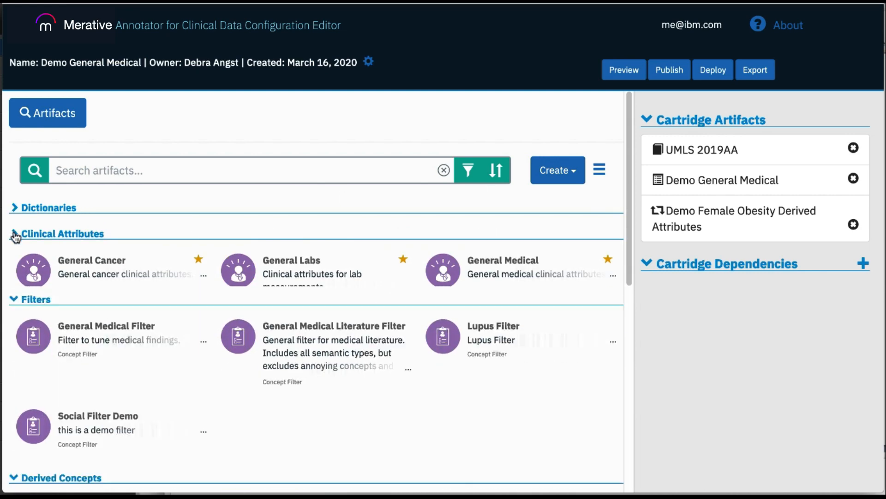
left_click(15, 260)
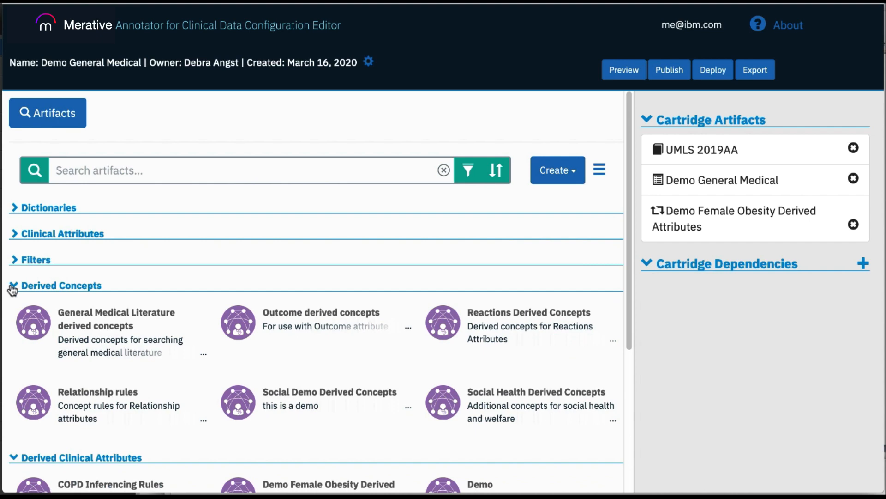
left_click(13, 287)
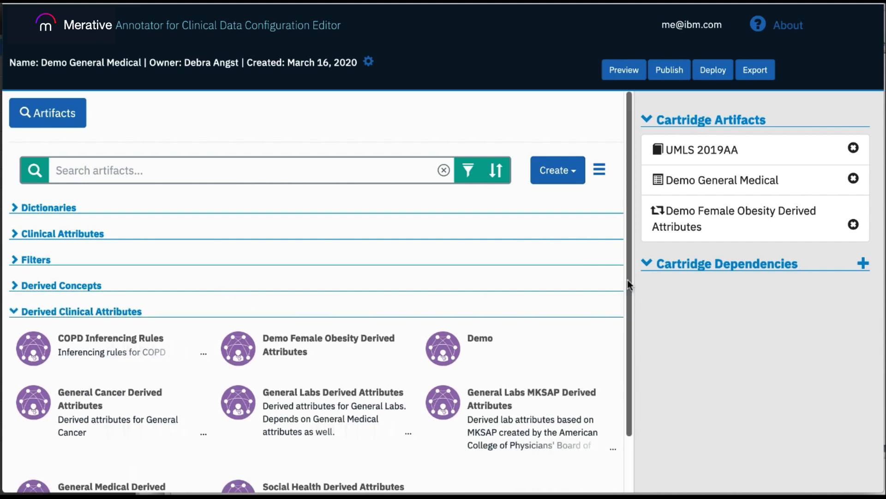
left_click_drag(627, 279, 628, 335)
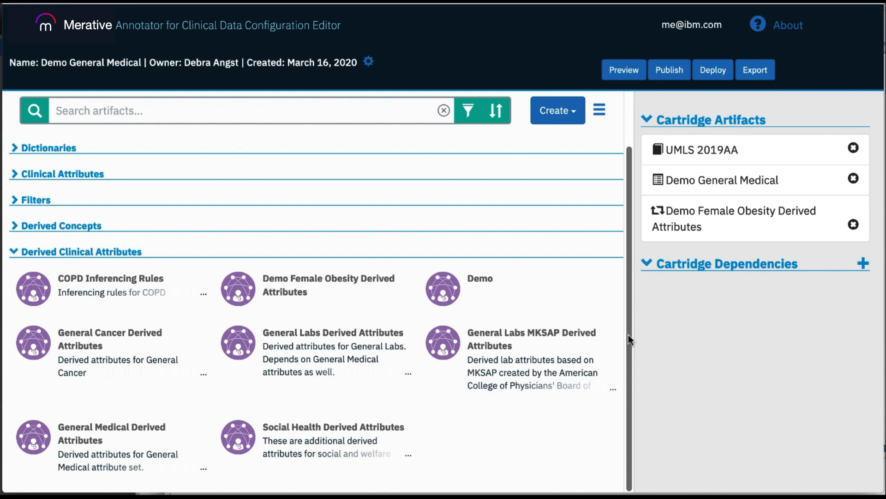
Step: Create a new Derived Clinical Attributes artifact named "Demo Derived Attr"
left_click(568, 119)
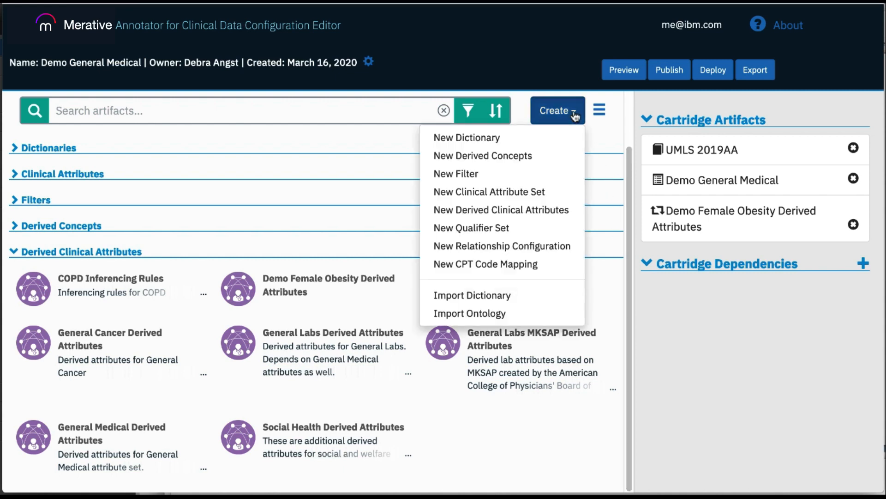
left_click(528, 210)
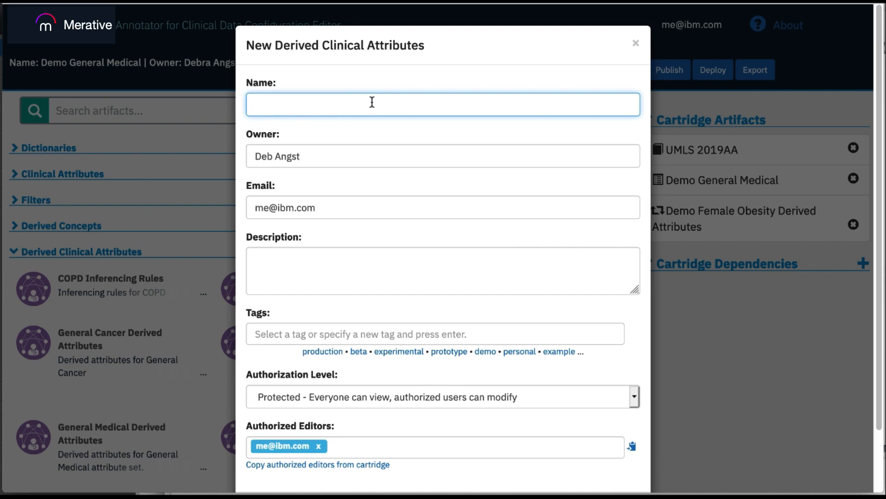
type("Demo Derived")
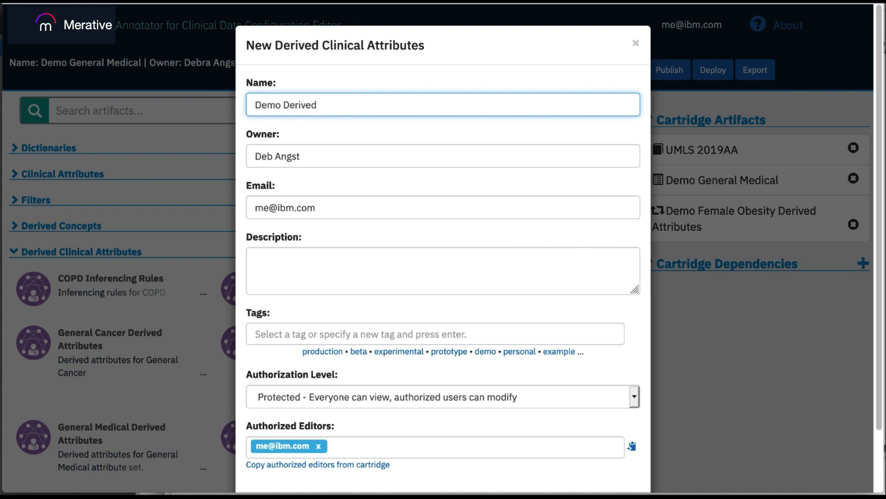
type(" Attr")
left_click_drag(878, 359, 873, 413)
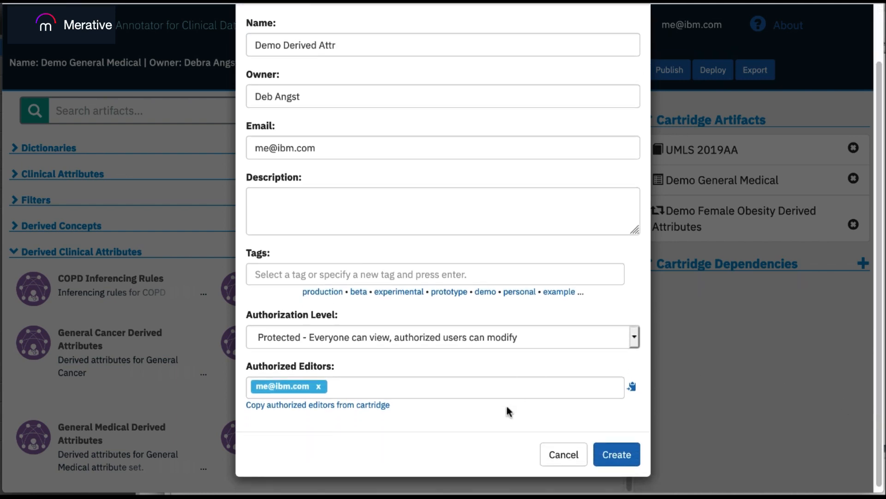
left_click(619, 453)
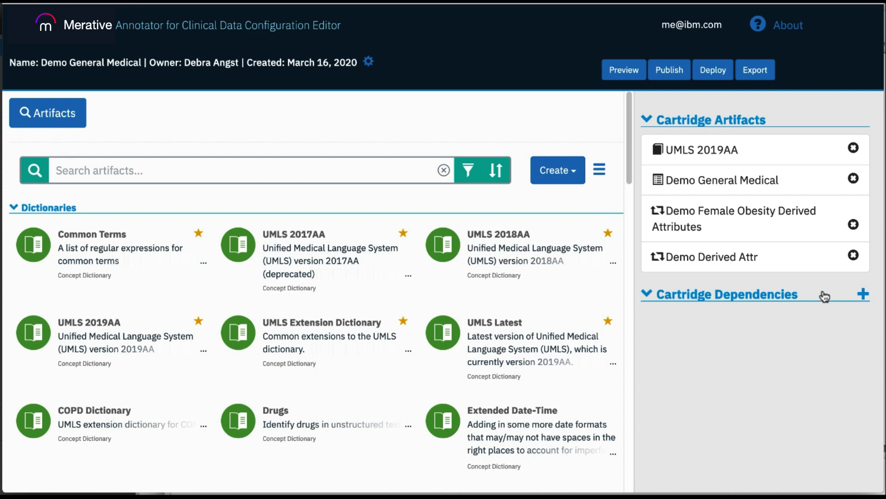
Step: Open the Demo Derived Attr artifact and view its add-attribute dialog without saving
mouse_move(749, 273)
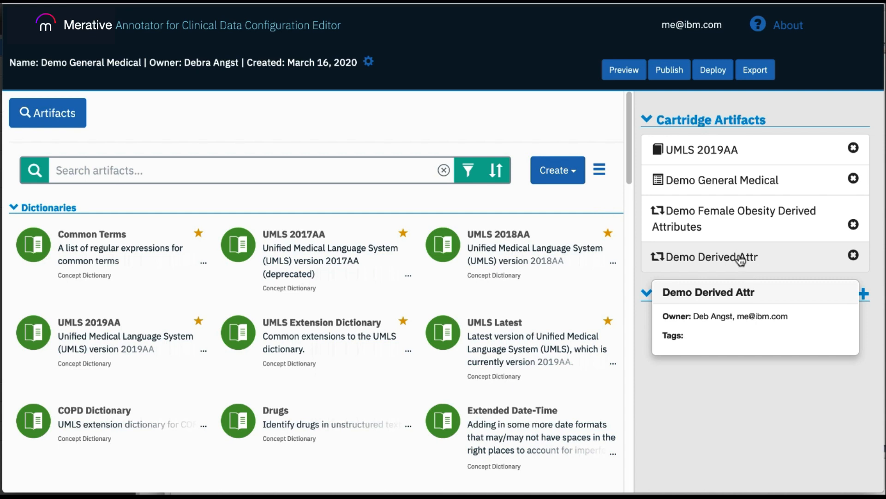
left_click(735, 256)
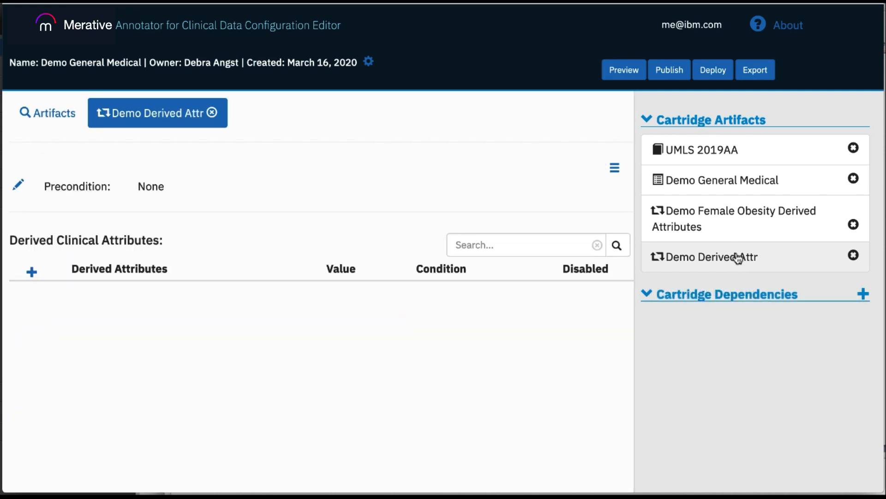
left_click(31, 273)
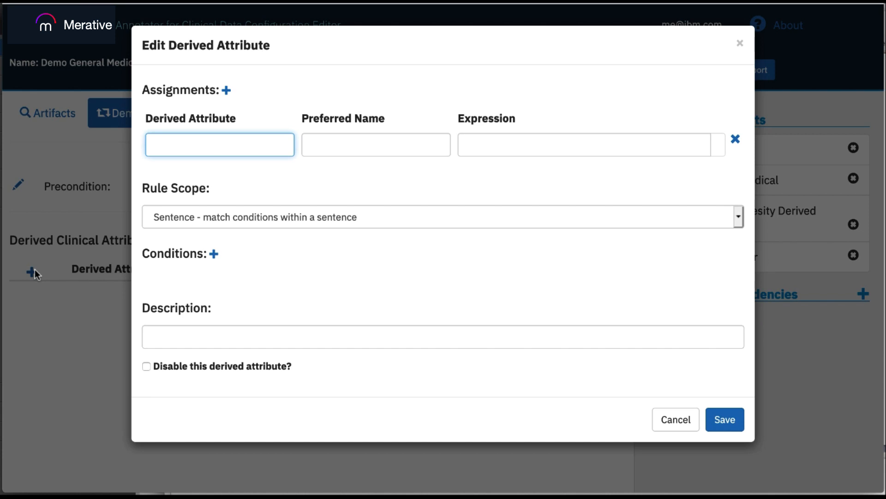
left_click(676, 420)
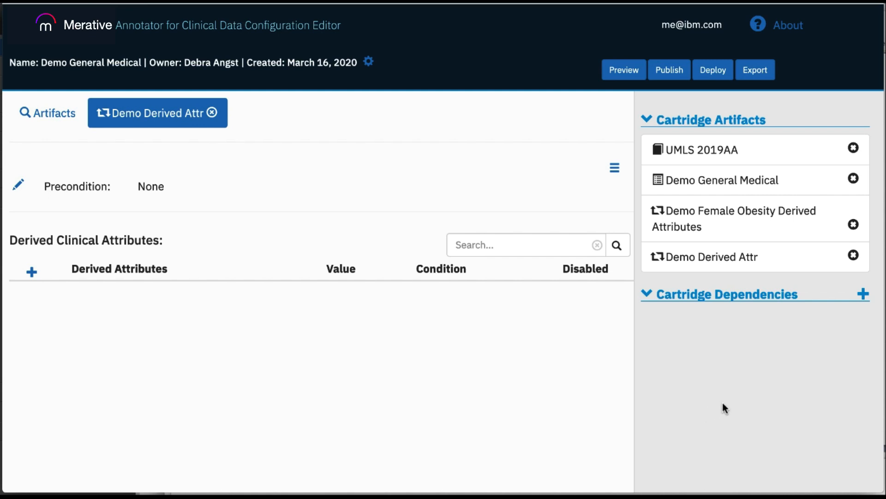
Step: Remove Demo Derived Attr from the cartridge artifacts and open Demo General Medical to browse its attributes
left_click(854, 256)
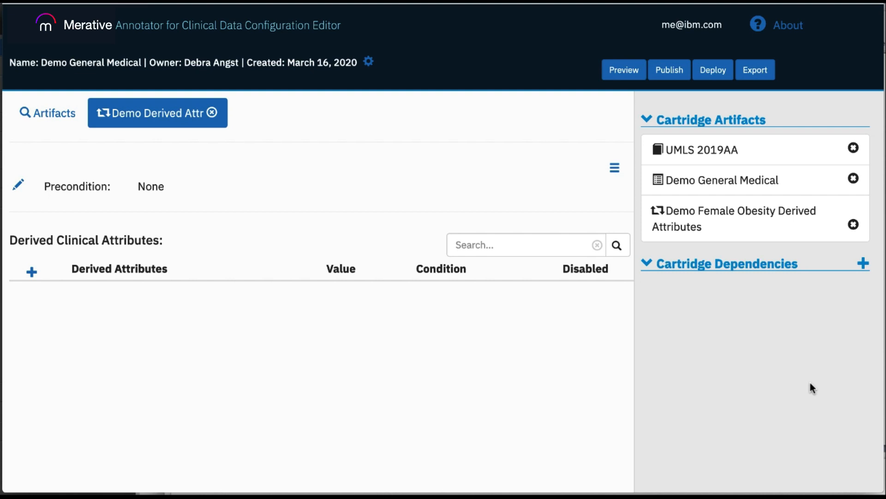
left_click(713, 183)
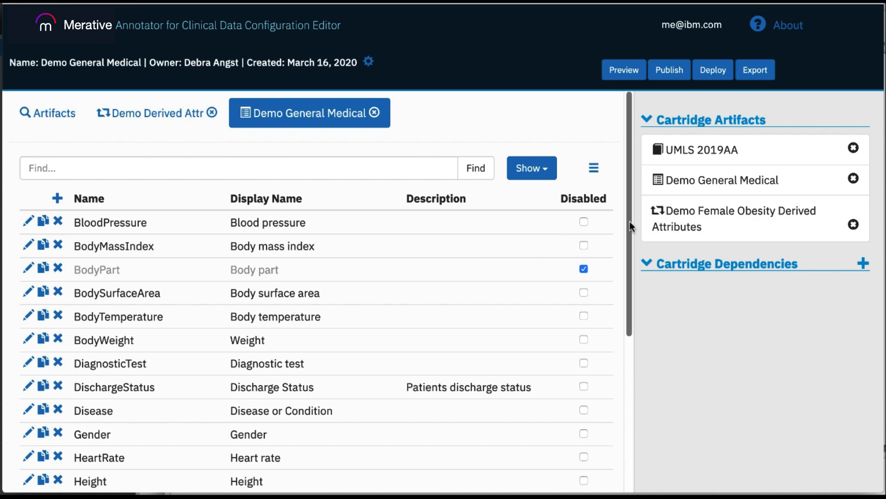
left_click_drag(630, 220, 652, 365)
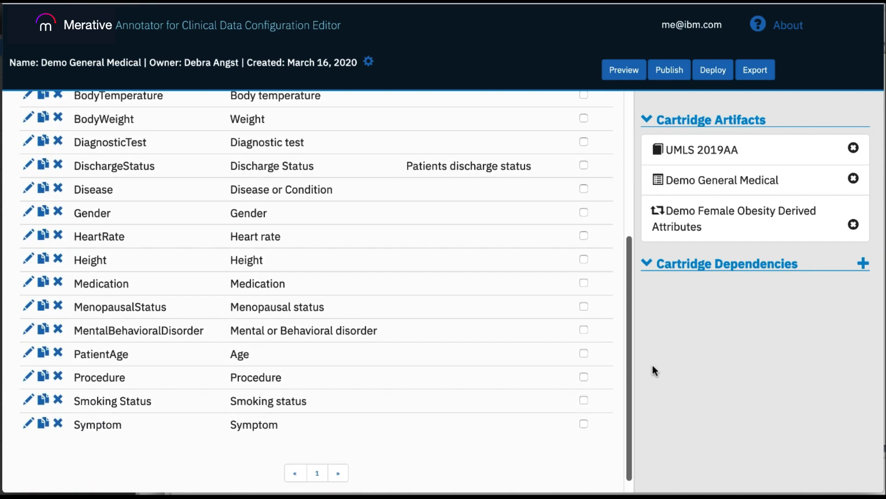
Step: Open Demo Female Obesity Derived Attributes and edit its Menopausal rule
left_click(719, 227)
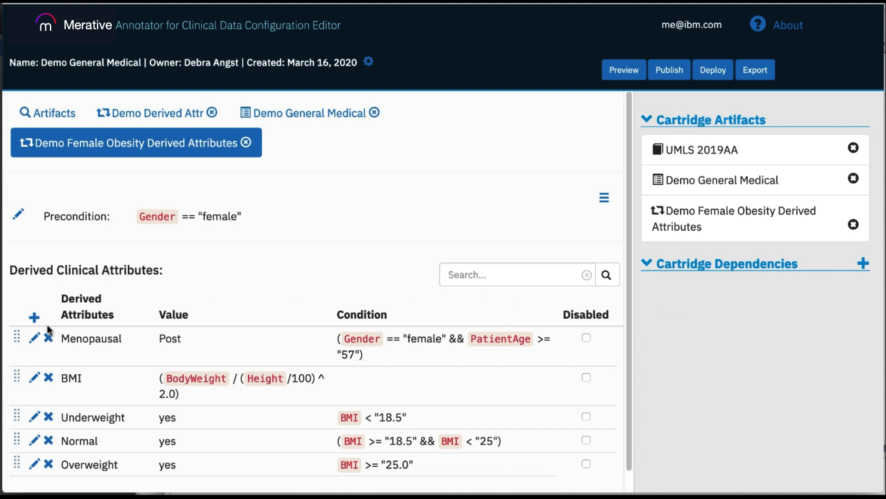
left_click(36, 338)
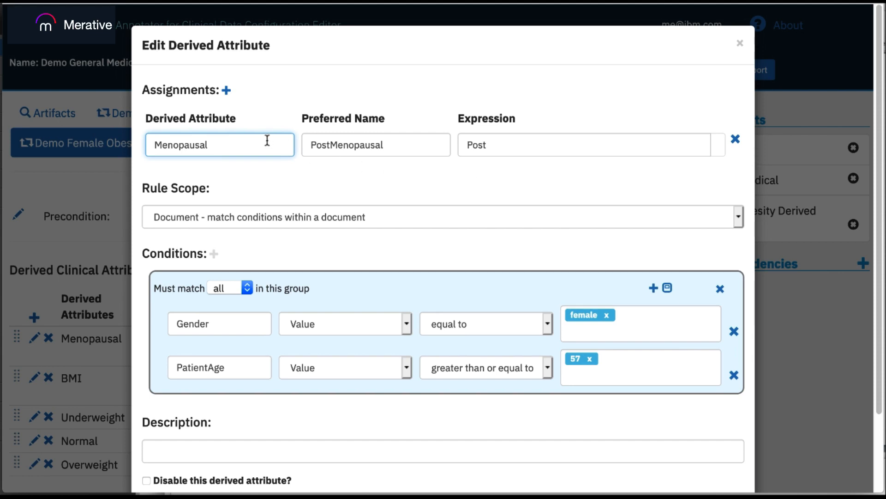
Step: Add and then delete an empty assignment row and an empty condition in the Menopausal rule
left_click(227, 91)
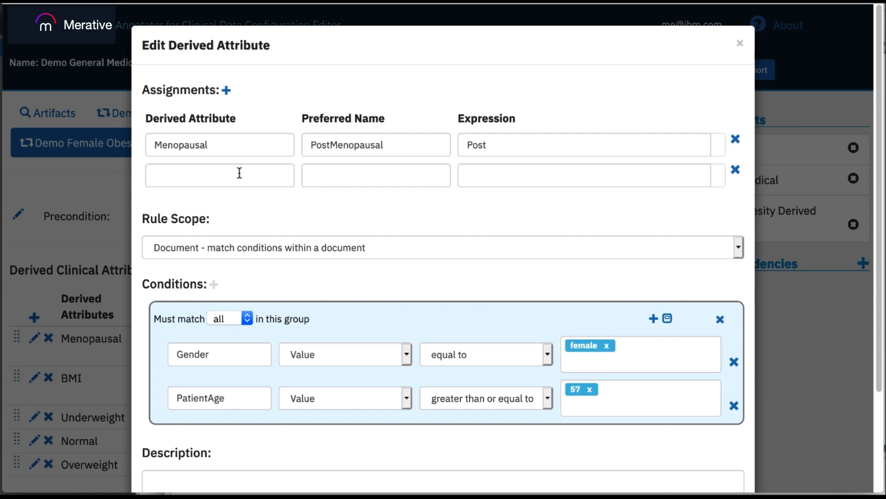
left_click(736, 170)
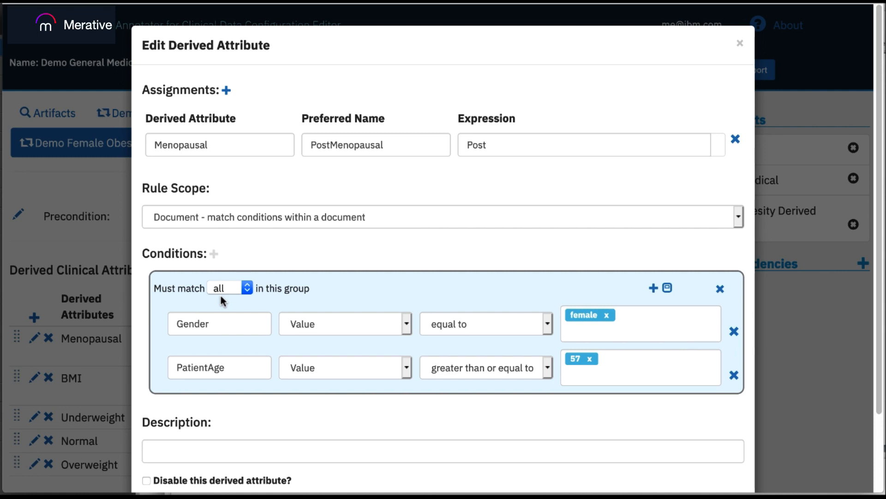
left_click(653, 288)
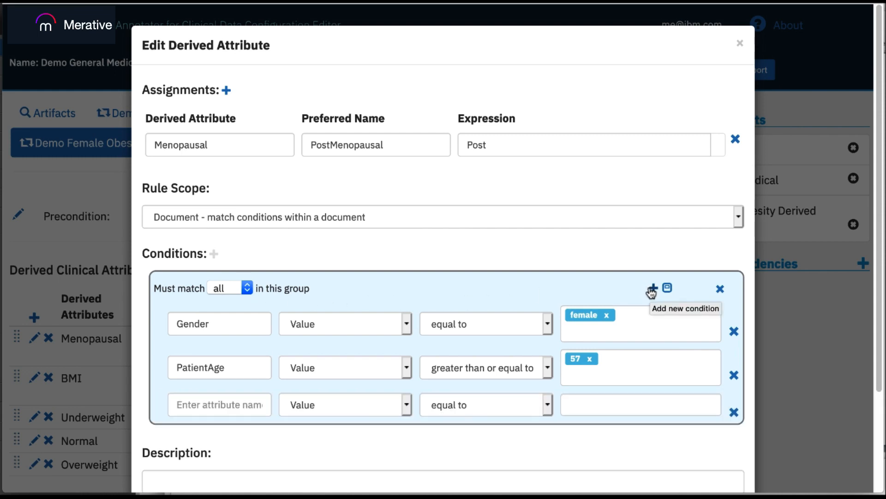
left_click(735, 412)
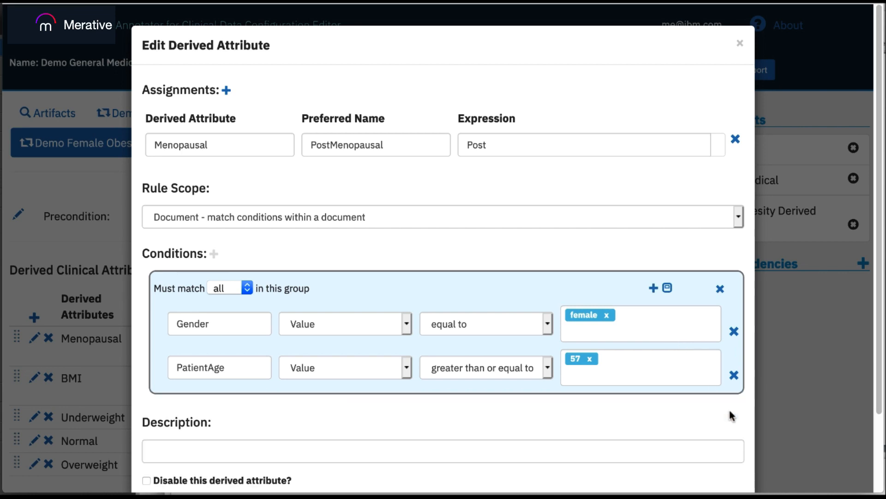
Step: Add a nested condition group with an empty condition, then delete the condition and the group
left_click(668, 288)
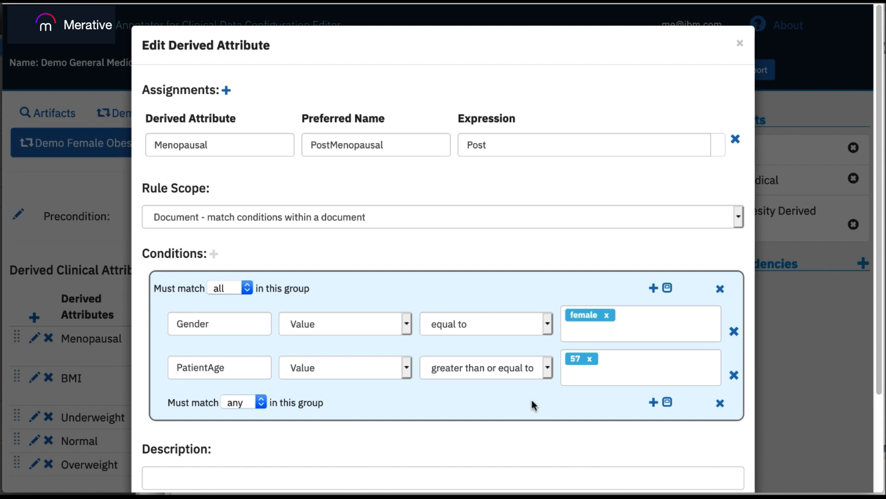
left_click(652, 403)
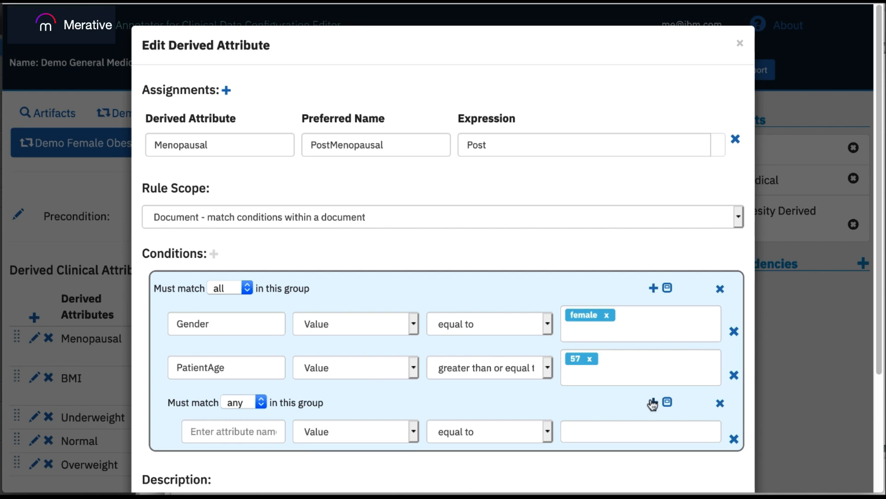
left_click(733, 438)
left_click(720, 403)
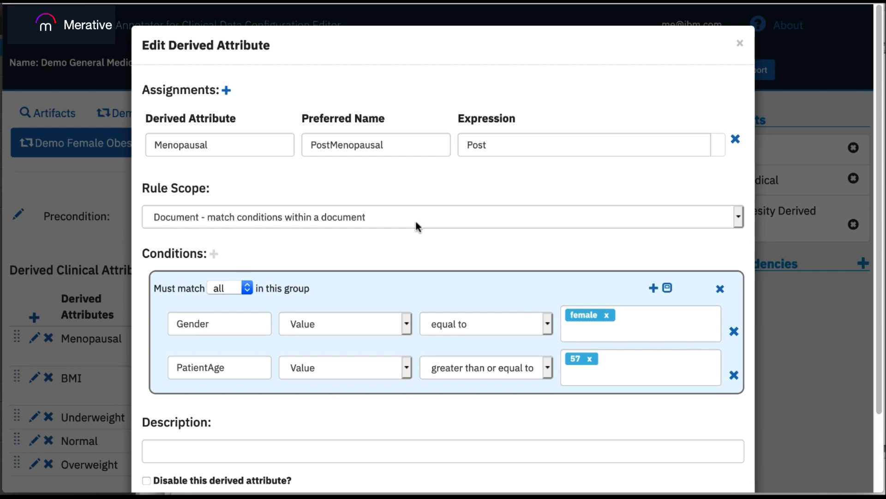
Step: Open the rule scope options without changing the selection
left_click(736, 215)
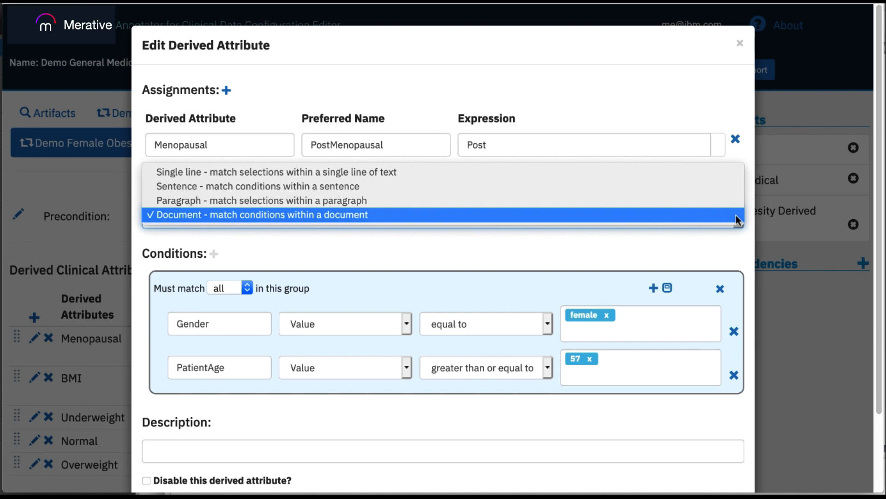
left_click(736, 216)
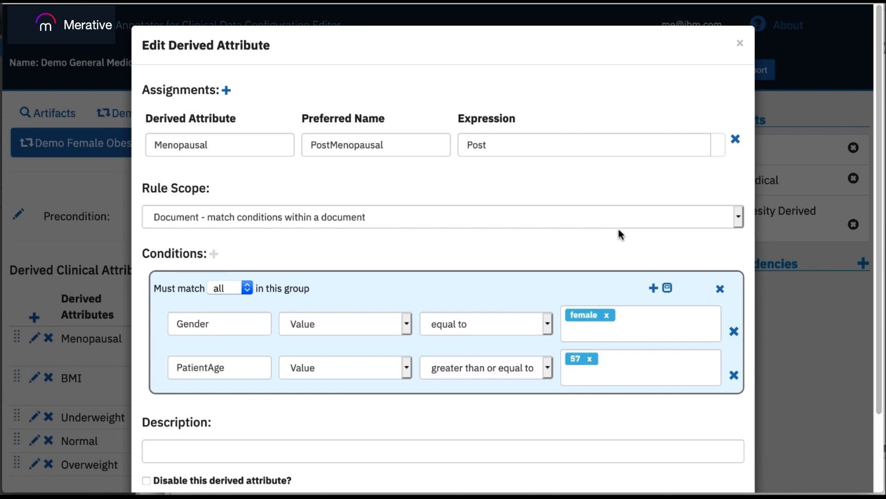
left_click_drag(877, 290, 876, 372)
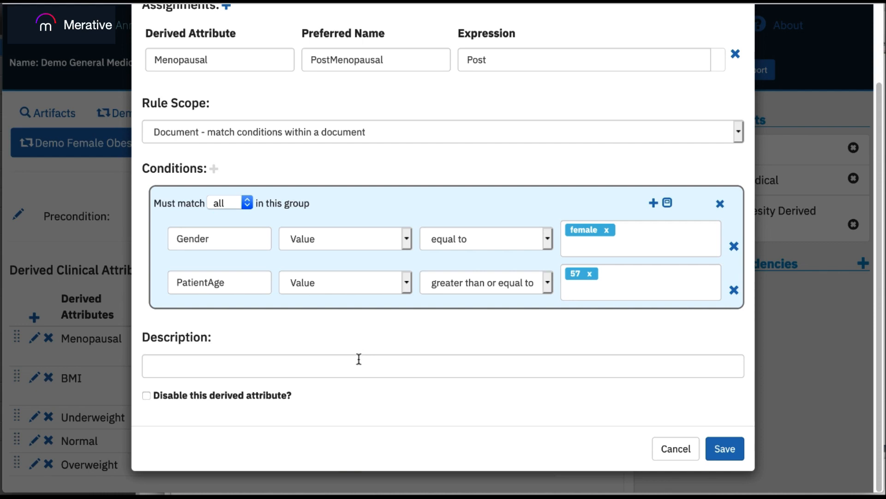
Step: Tick the option to disable this derived attribute and cancel the Menopausal edit
left_click(147, 396)
left_click(673, 449)
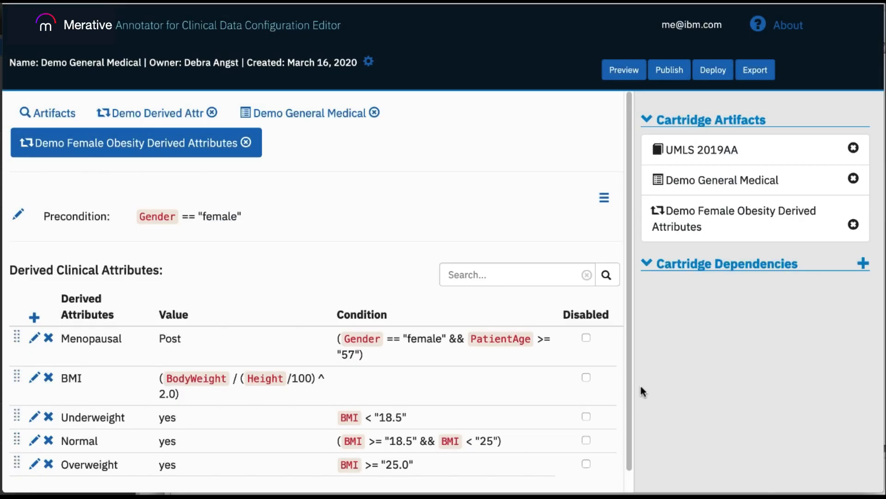
Step: View the BMI and Underweight rule definitions and close each without saving
scroll(628, 391, "down", 1)
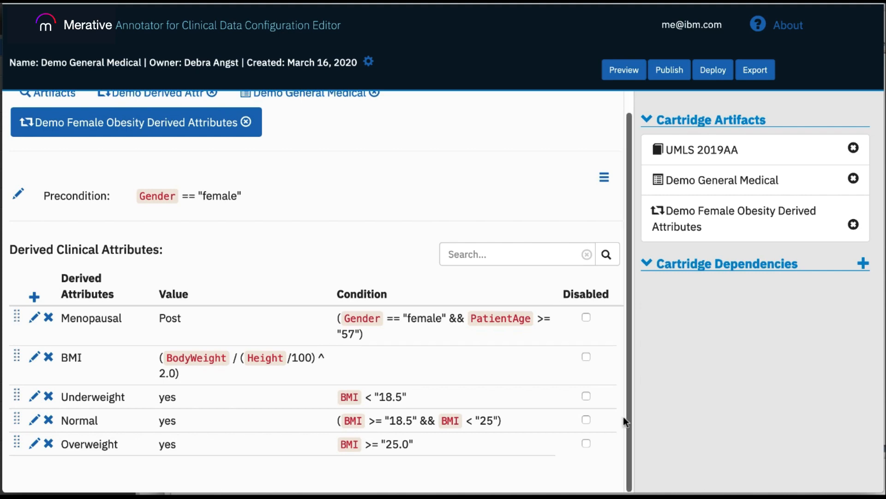
left_click(36, 357)
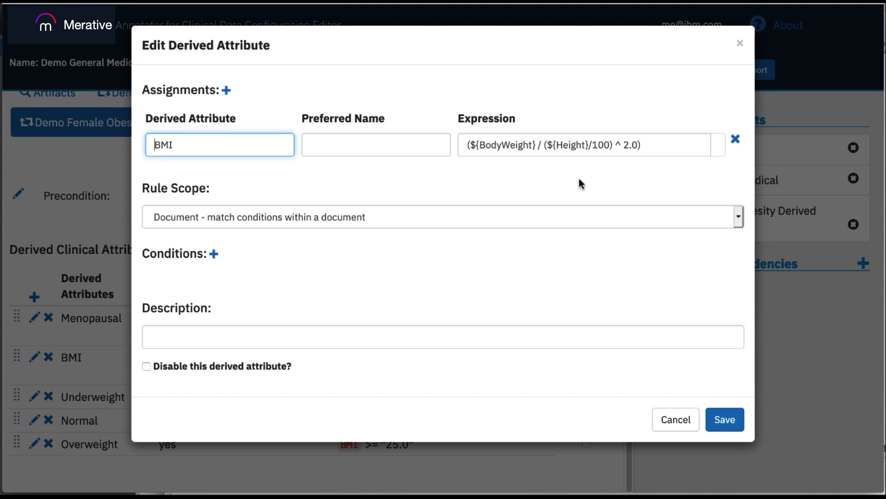
left_click(673, 418)
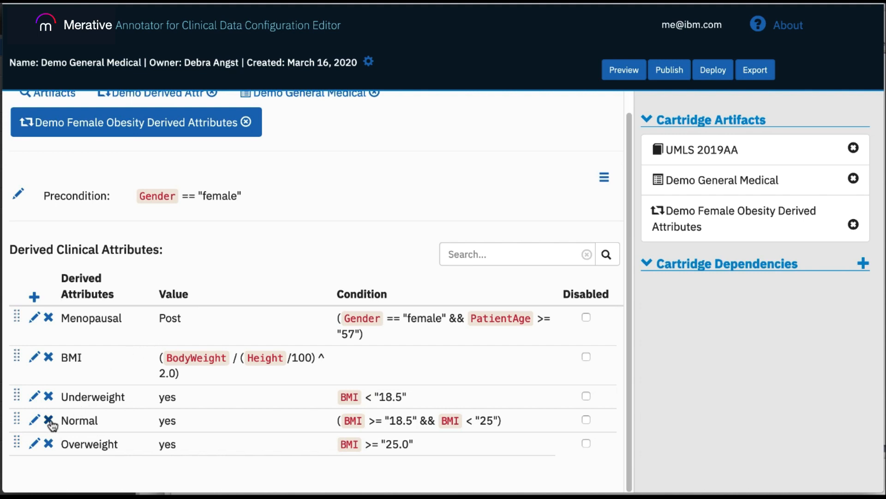
left_click(35, 395)
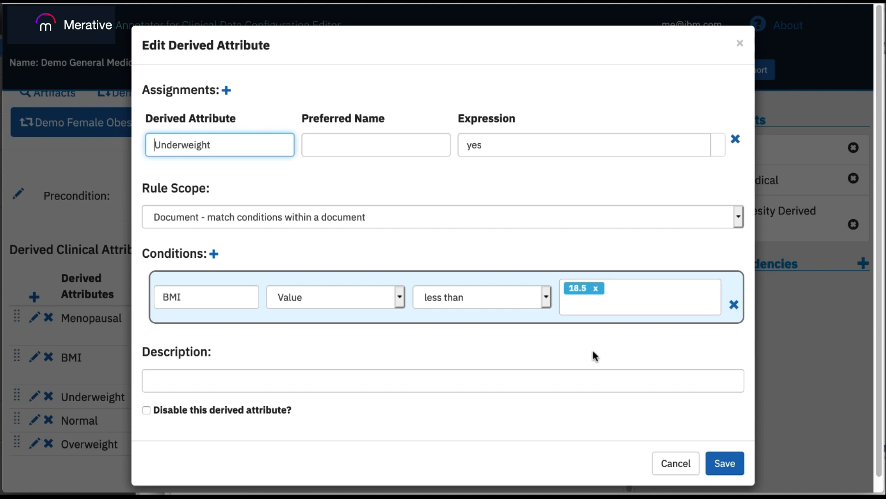
left_click(680, 462)
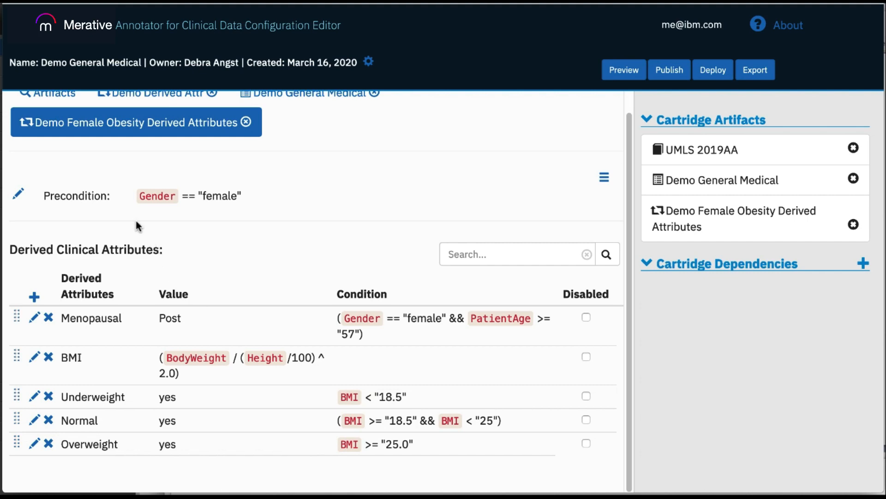
Step: Open the derived attribute set's precondition for editing and cancel without making changes
left_click(18, 194)
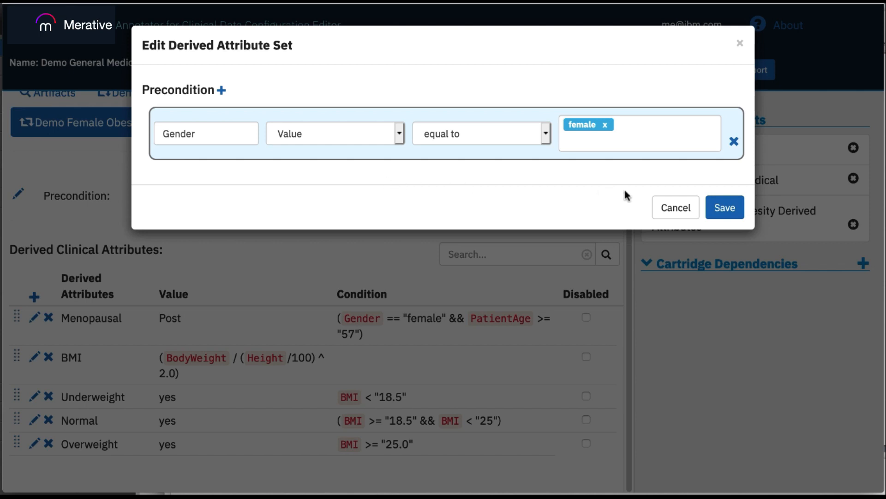
left_click(676, 208)
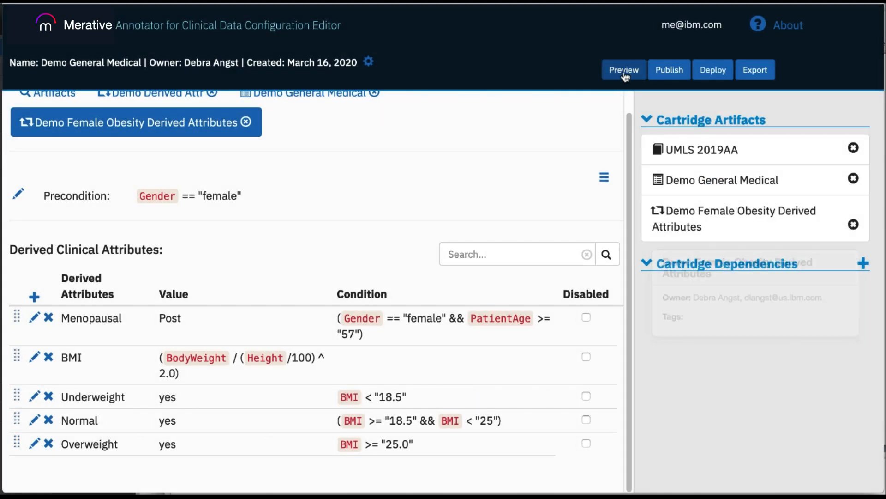
Step: Open the cartridge Preview and paste the sample patient note copied from a text editor into its text area
left_click(626, 73)
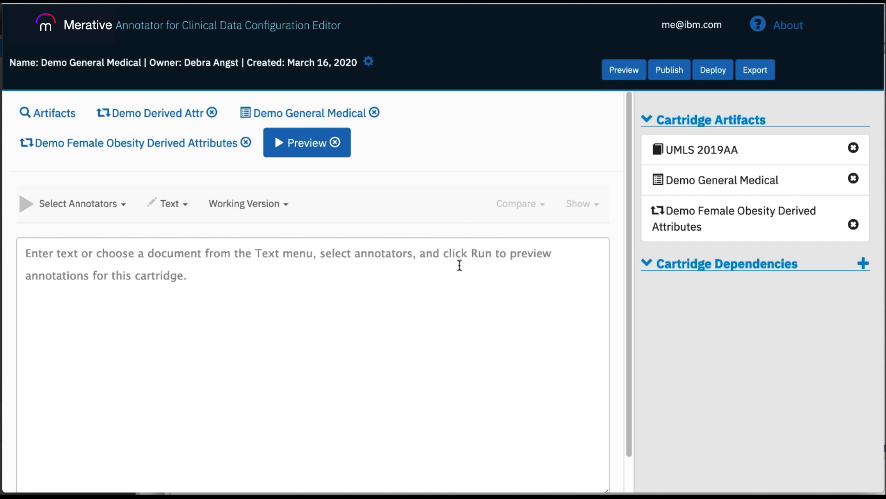
key("super+Tab")
right_click(780, 492)
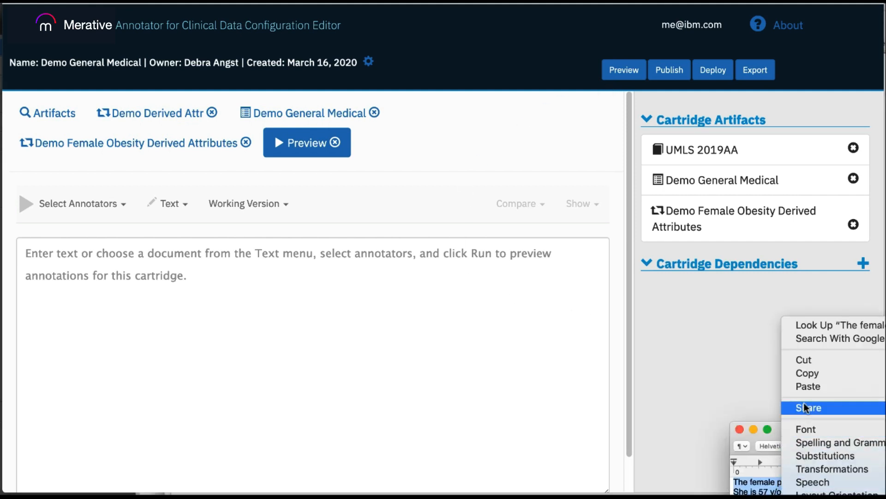
left_click(807, 373)
left_click(321, 279)
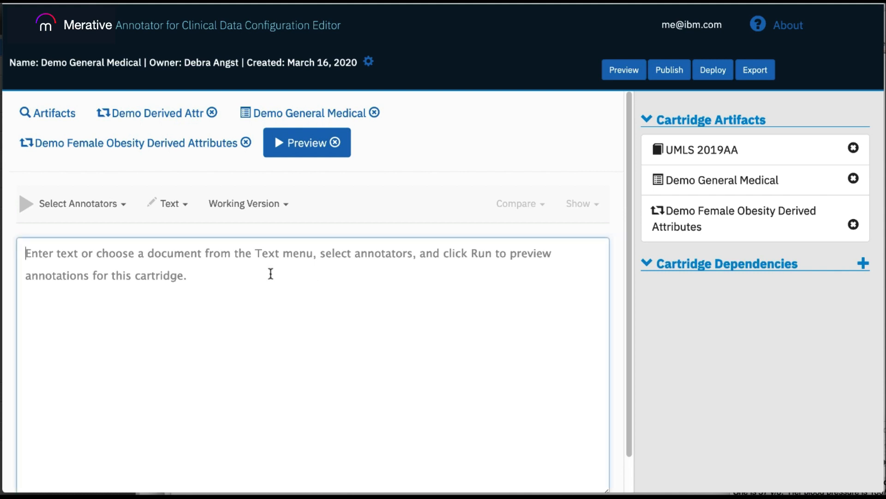
right_click(272, 271)
left_click(301, 326)
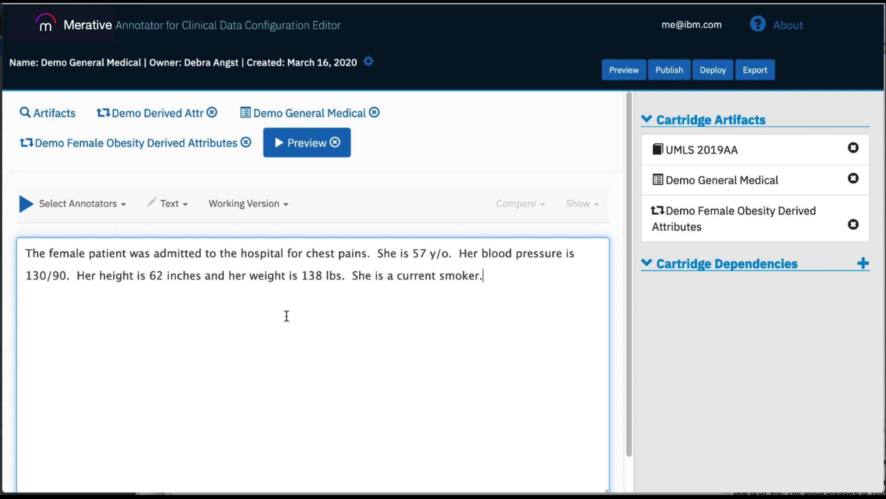
Step: Run the preview annotation on the note with the currently selected annotators
left_click(125, 206)
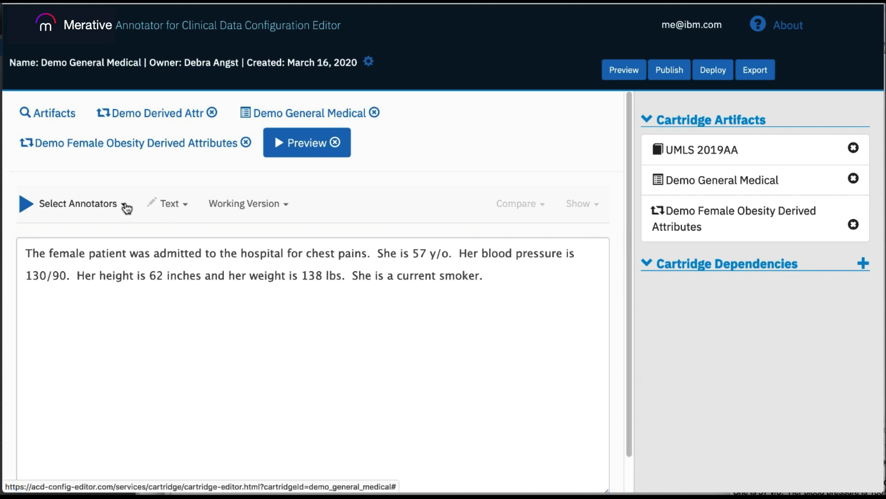
mouse_move(123, 234)
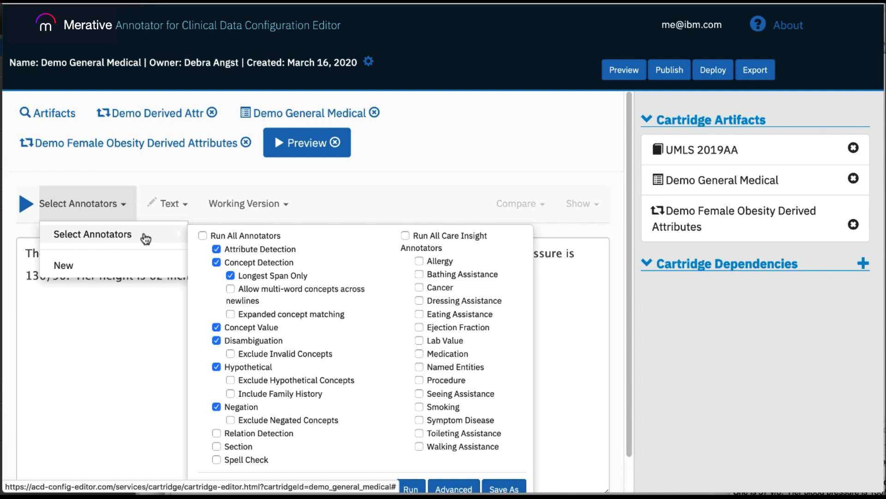
left_click(409, 488)
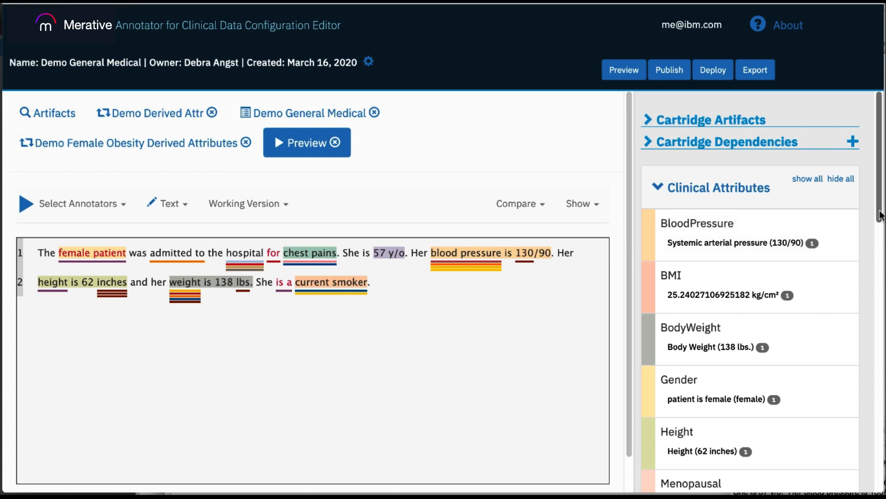
Step: Inspect the resulting clinical attributes, highlighting the Menopausal attribute in the annotated note
left_click_drag(880, 215, 880, 245)
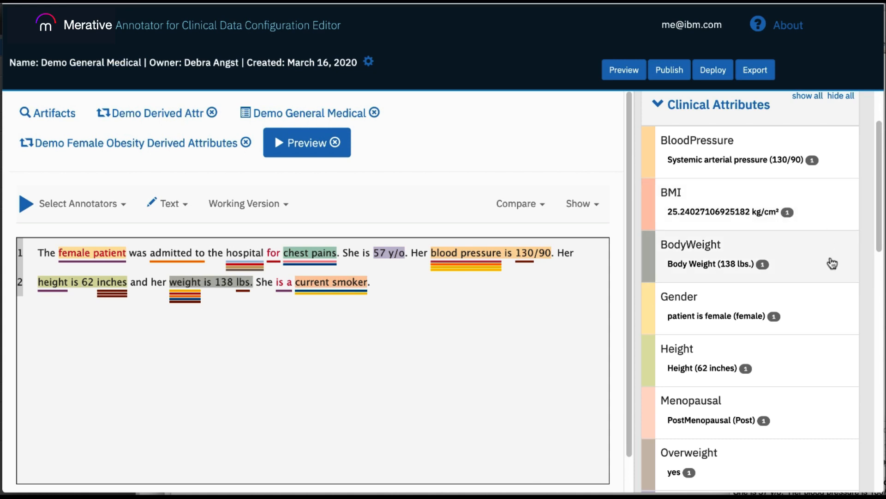
left_click(798, 412)
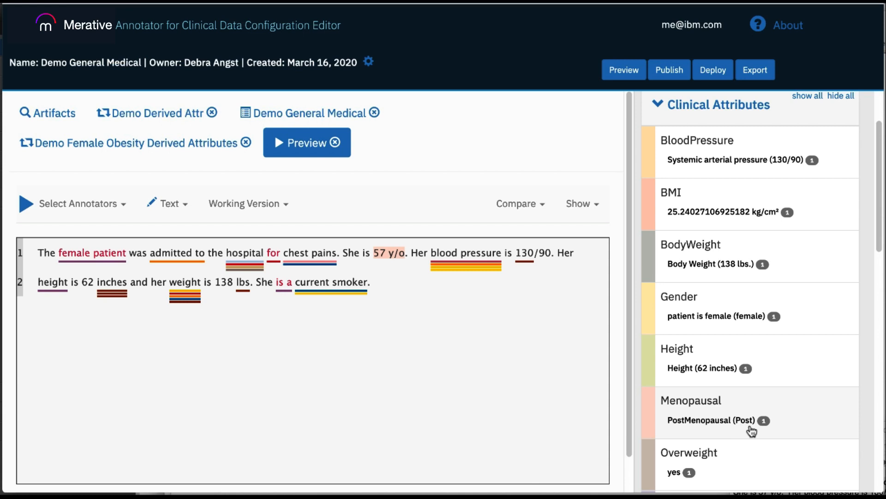
scroll(752, 416, "down", 2)
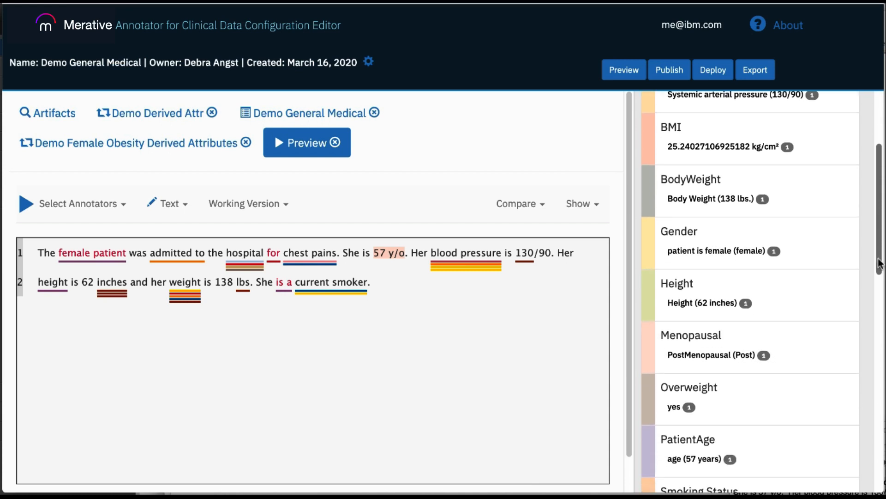